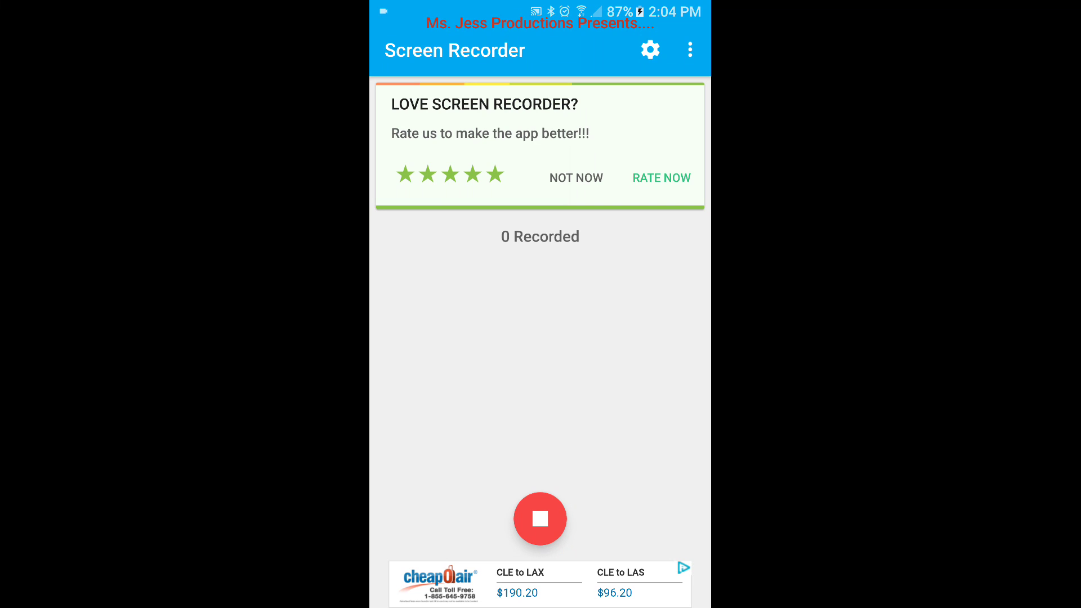
click(649, 49)
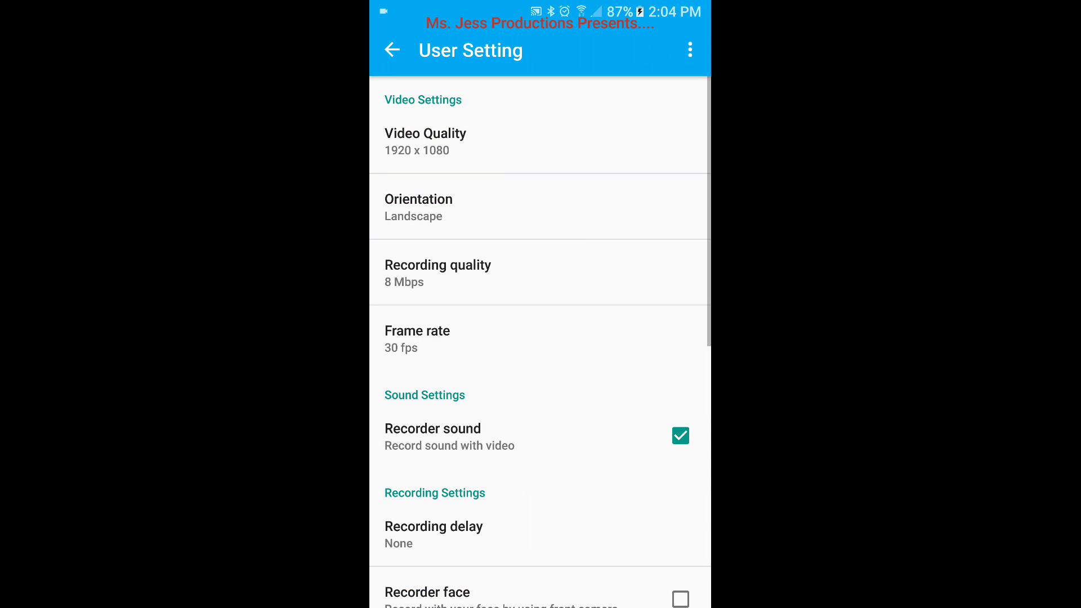
click(420, 140)
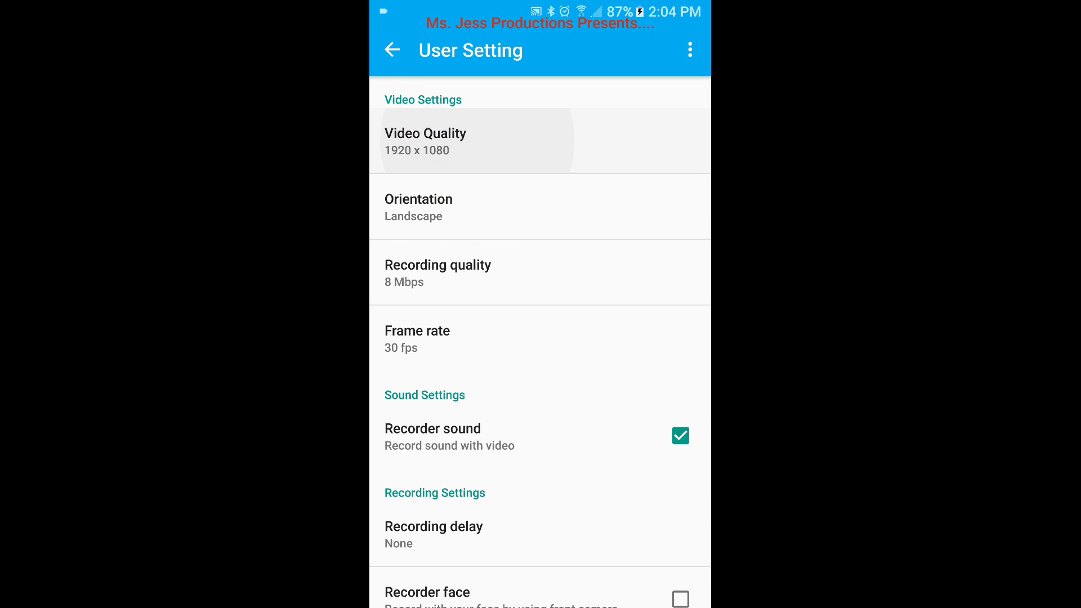
click(637, 518)
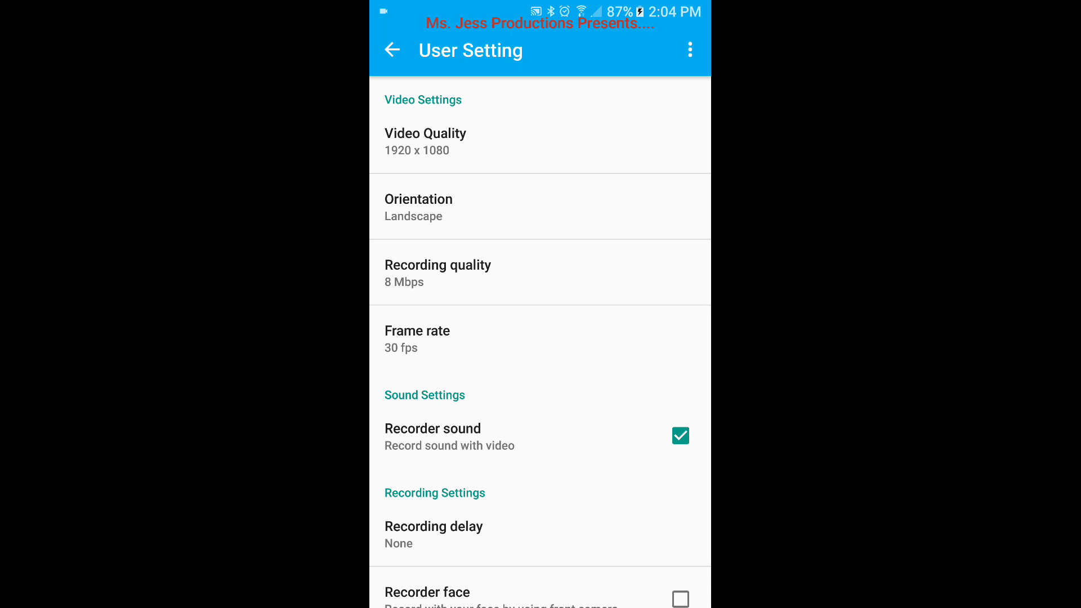
click(440, 207)
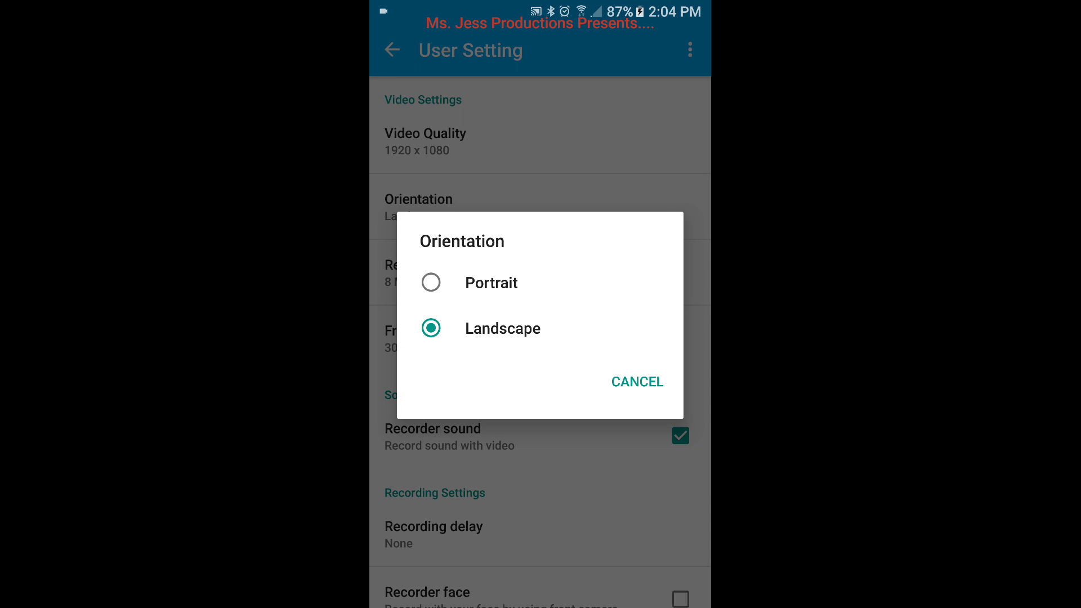
click(637, 382)
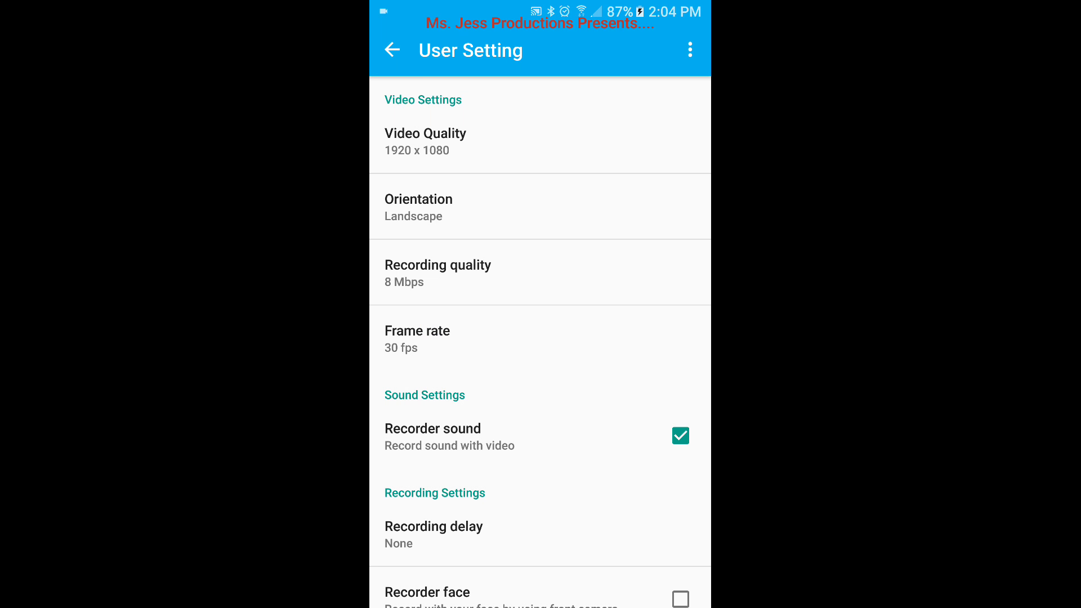
click(439, 284)
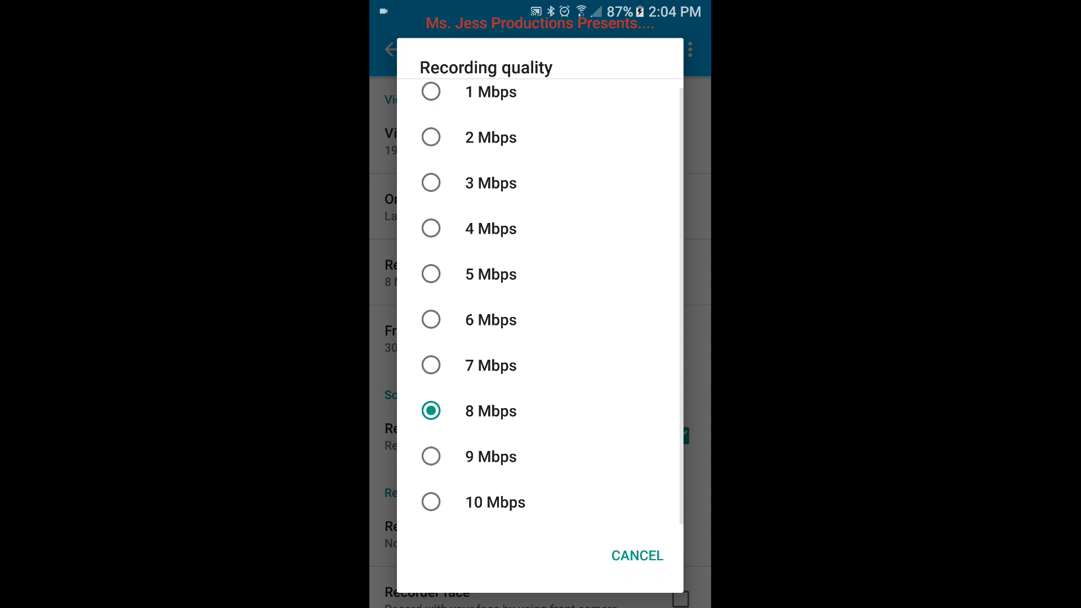
click(637, 555)
click(465, 337)
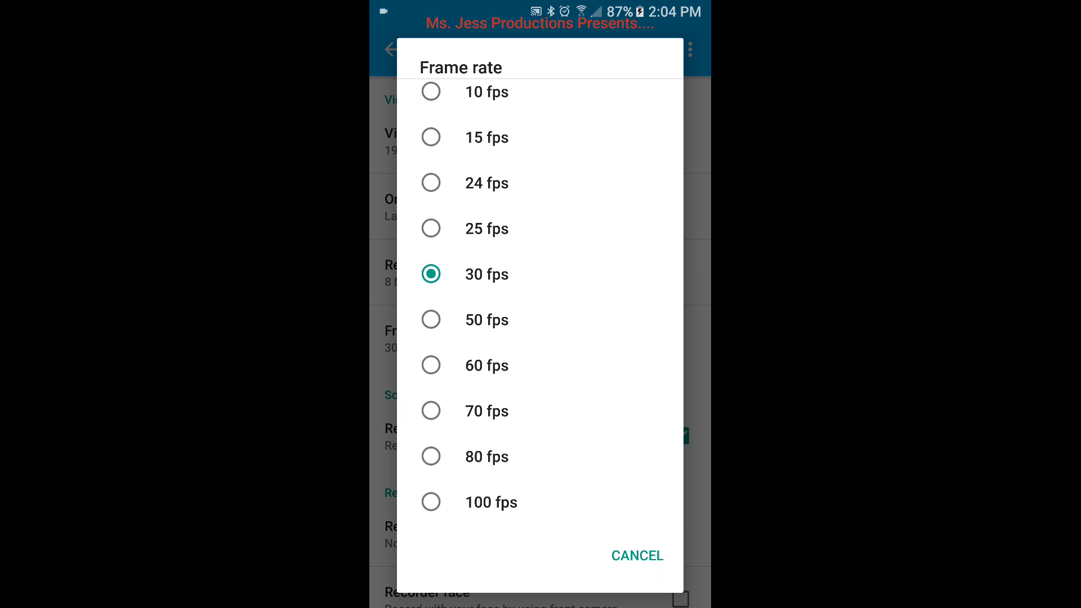
click(638, 555)
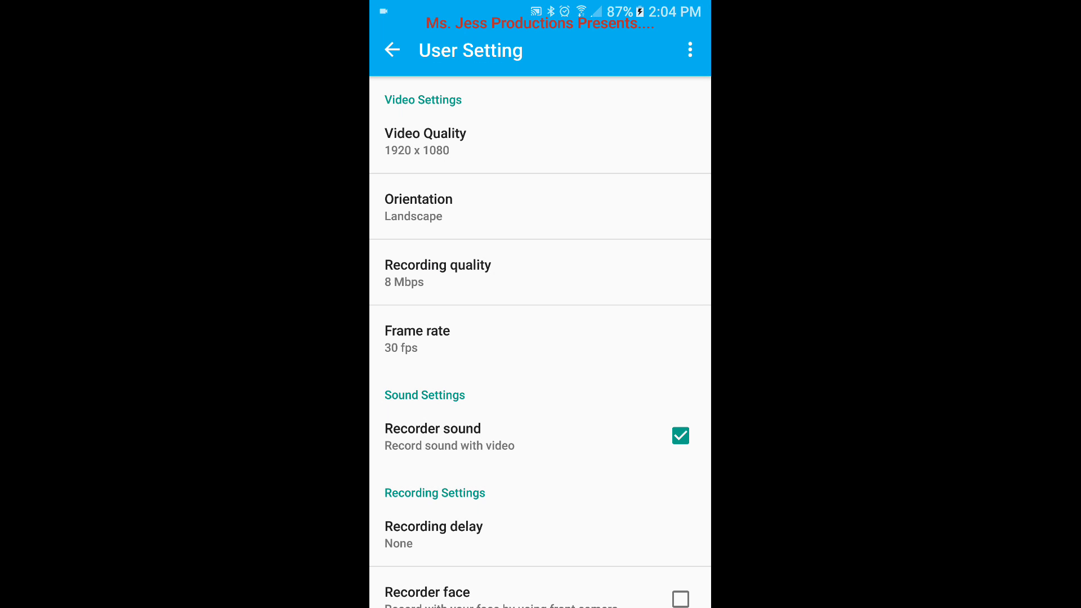
scroll(541, 338, down, 3)
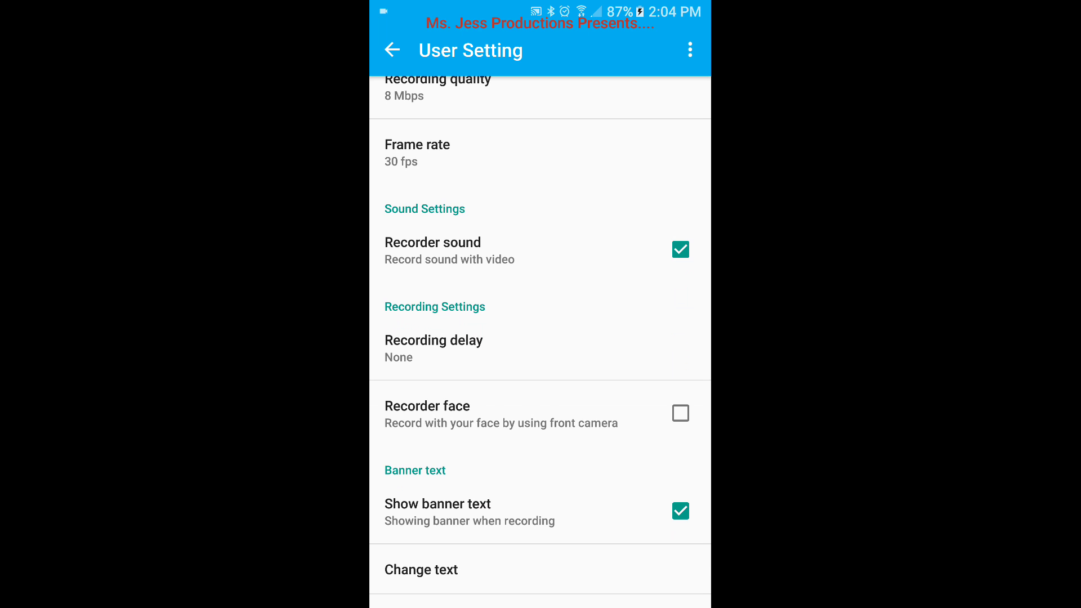
click(433, 348)
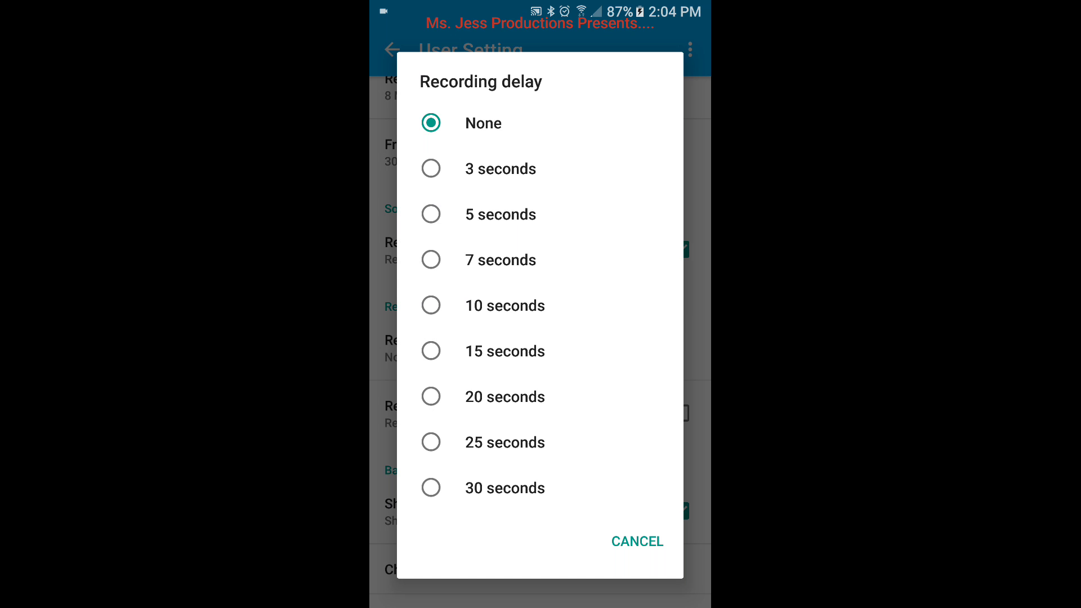
key(Escape)
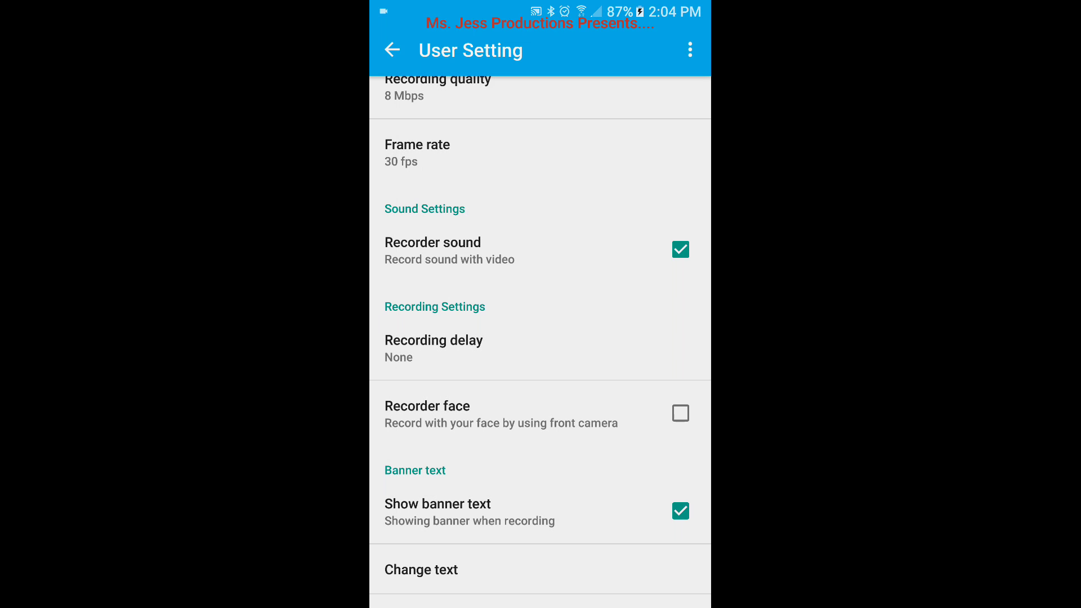
scroll(541, 338, down, 3)
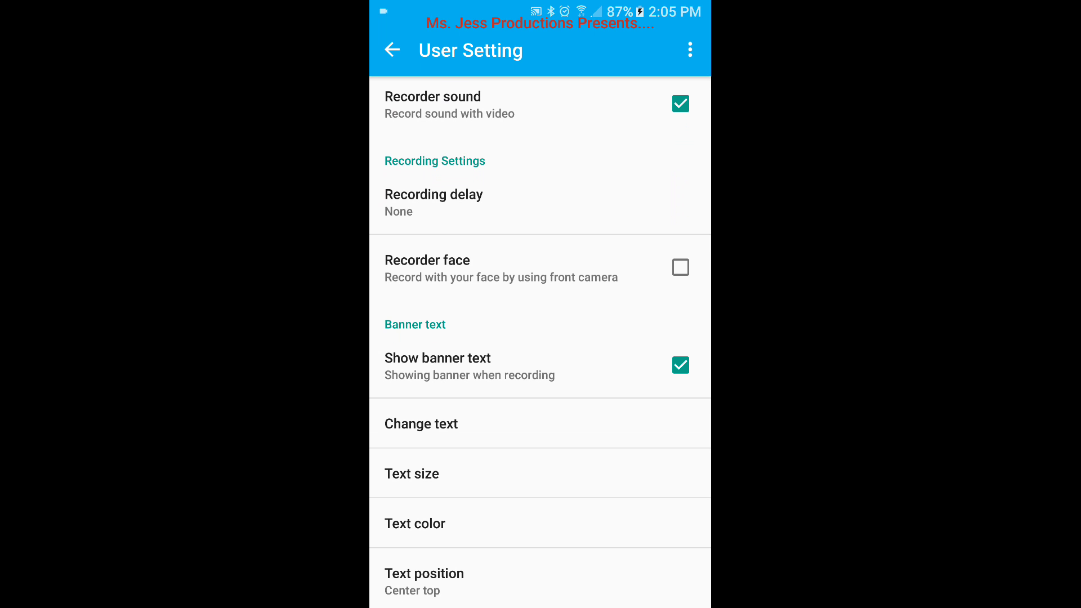
scroll(541, 338, down, 3)
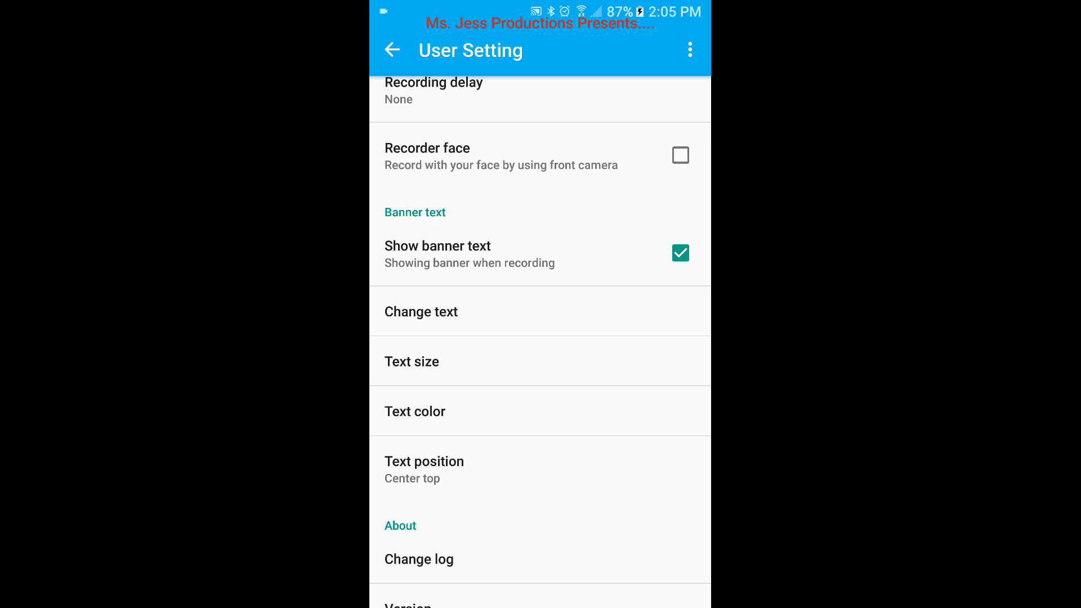
scroll(541, 338, down, 1)
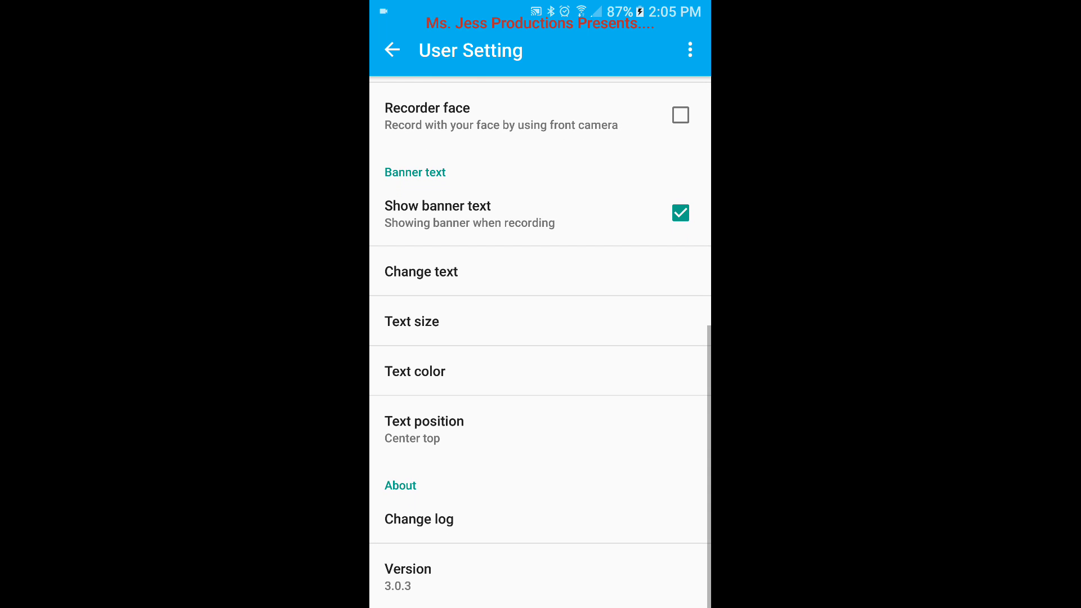
Step: Uncheck Show banner text, disabling the banner's text, size, color and position options
click(541, 214)
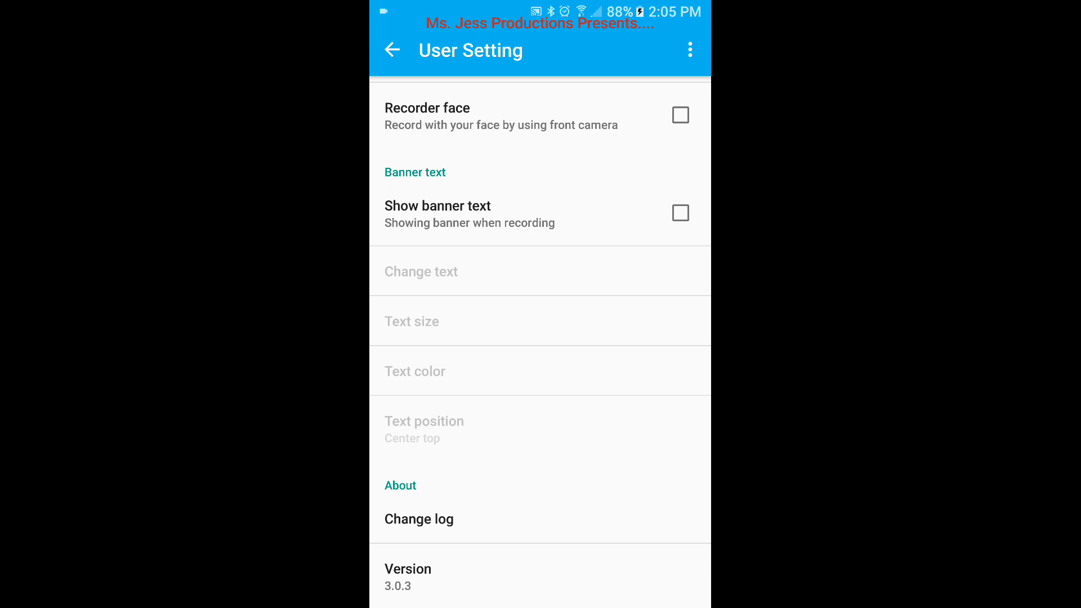
Step: Re-enable Show banner text and go back to the main screen listing the 11.03 MB recording
click(541, 214)
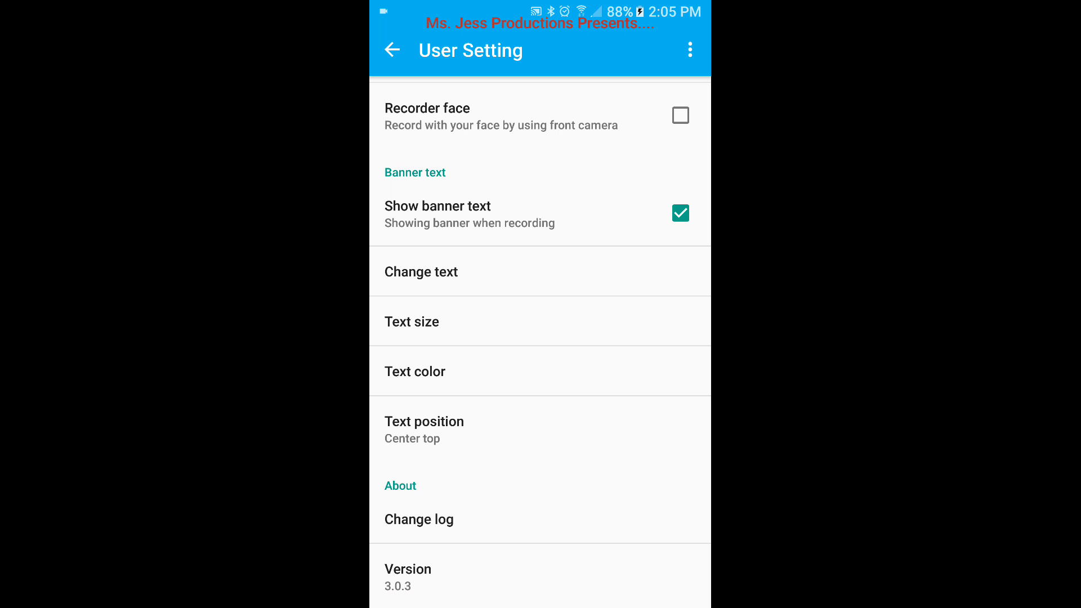
key(Escape)
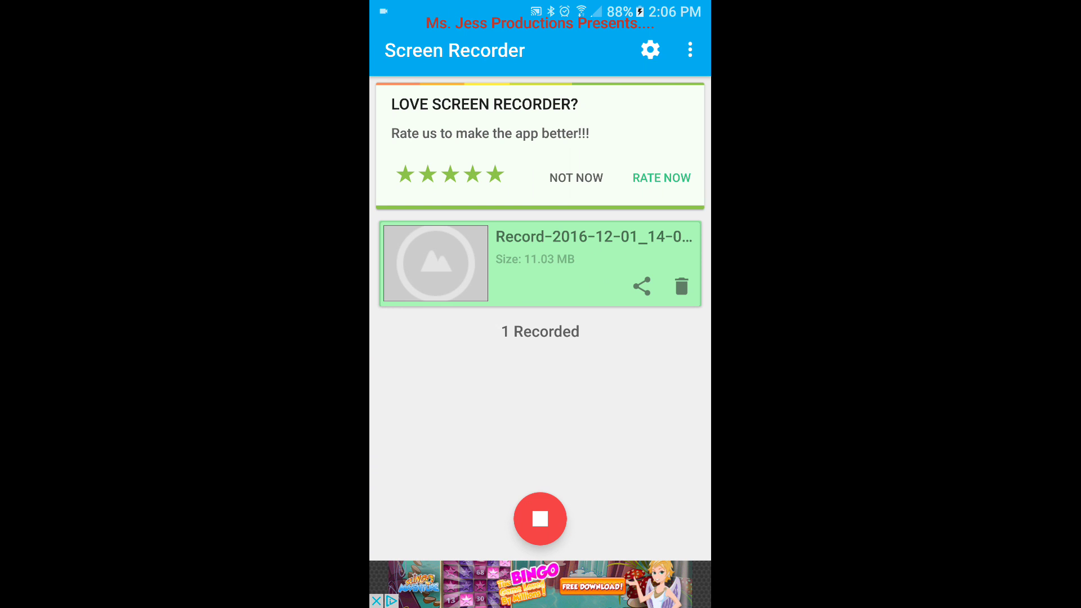
Step: Go to the Android home screen and swipe to the page with the Pokémon GO icon
key(Home)
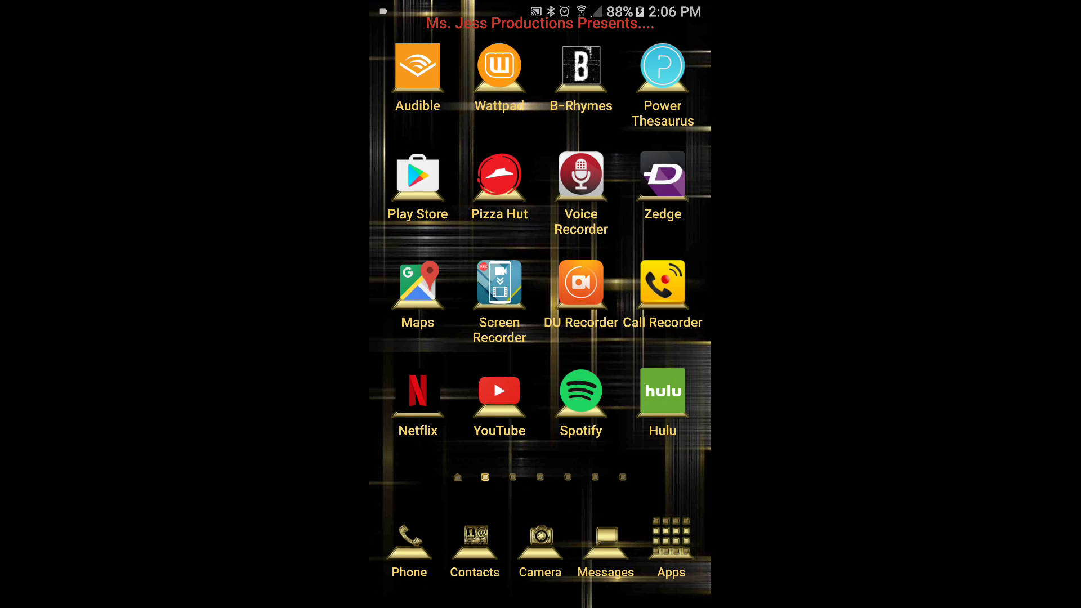
drag(659, 288, 406, 287)
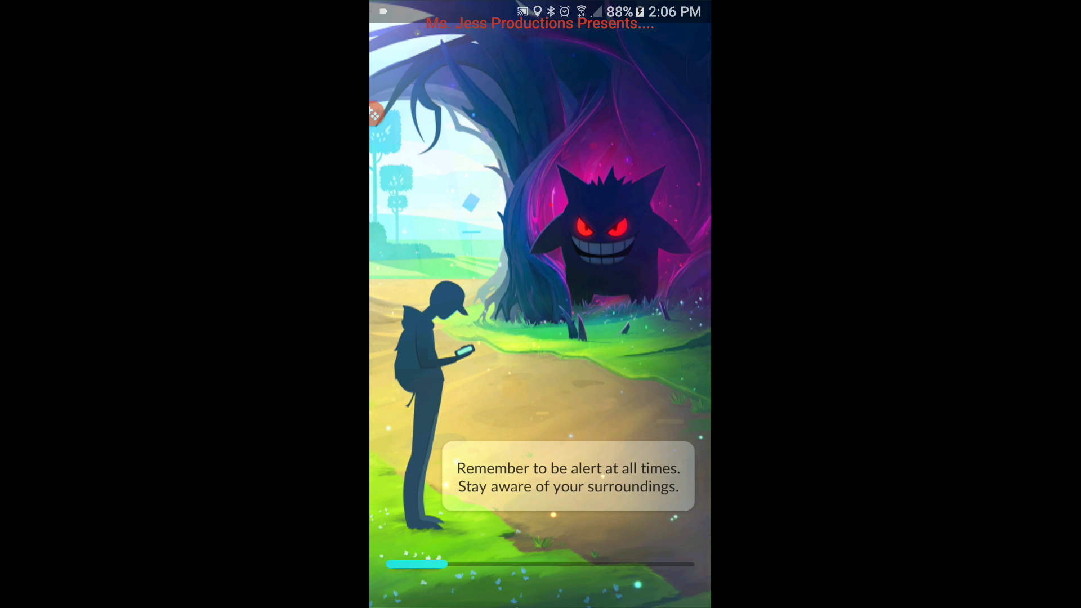
Step: Lower the media volume two steps and dismiss Pokémon GO's dangerous-areas warning
key(XF86AudioRaiseVolume)
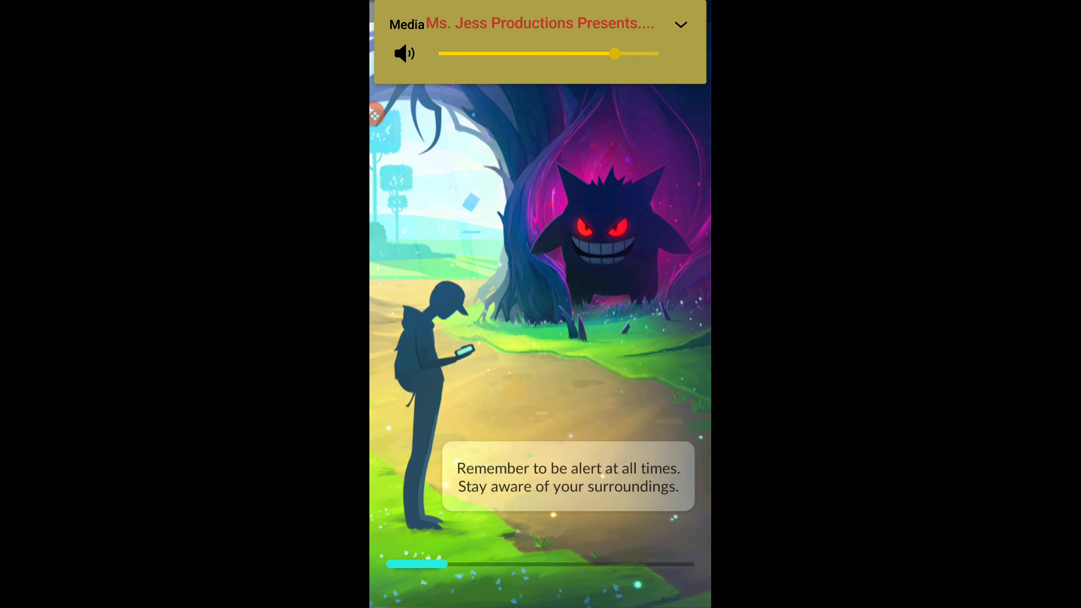
key(XF86AudioLowerVolume)
key(XF86AudioLowerVolume)
key(XF86AudioLowerVolume)
key(XF86AudioLowerVolume)
key(XF86AudioLowerVolume)
key(XF86AudioLowerVolume)
key(XF86AudioLowerVolume)
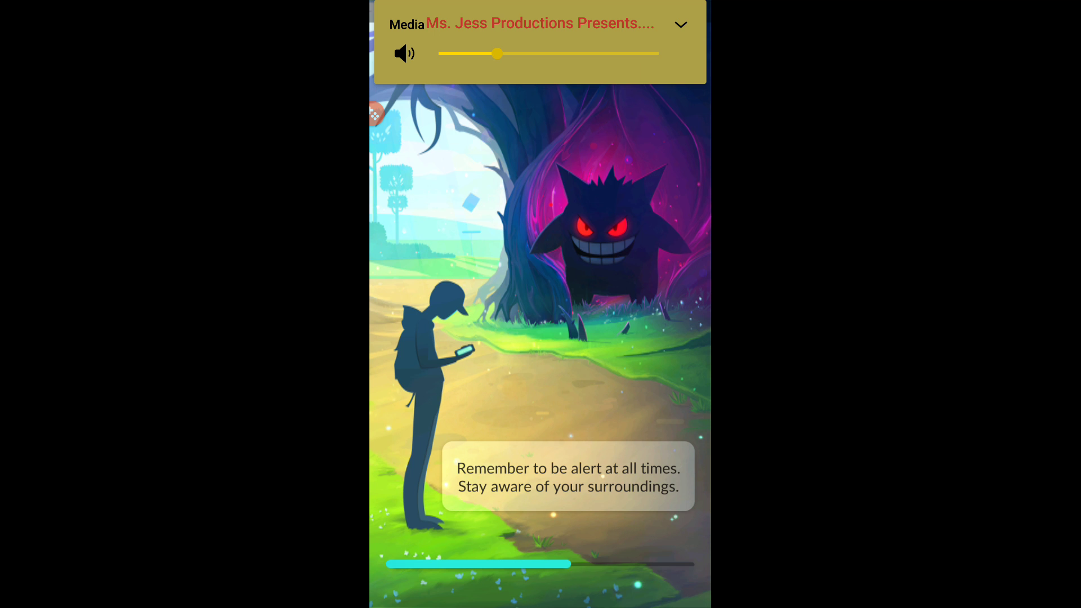
key(XF86AudioLowerVolume)
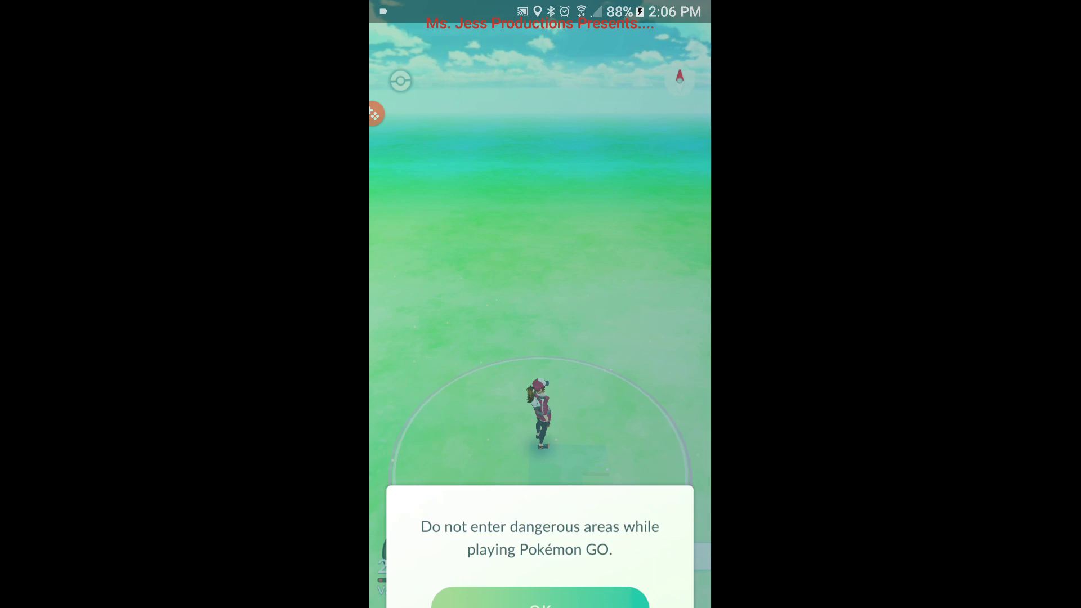
click(540, 600)
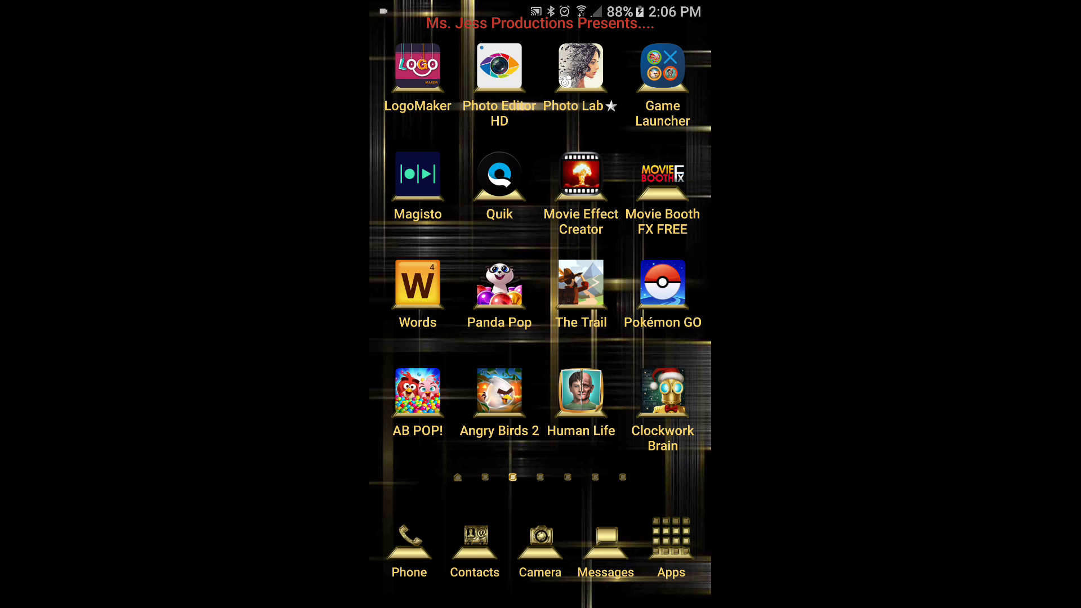
Step: Swipe back to the home screen page with Audible, Netflix and Screen Recorder
drag(422, 254, 659, 253)
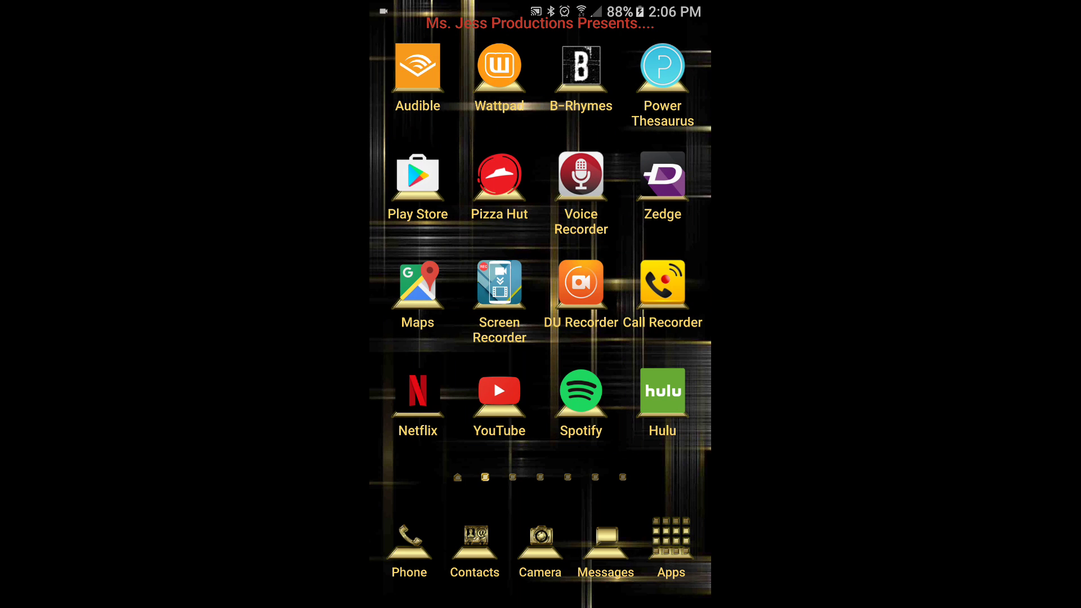